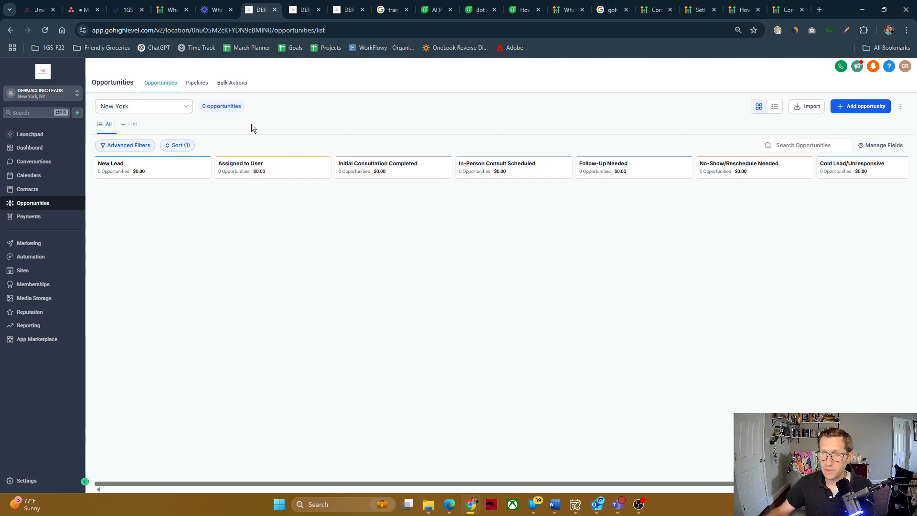
Start a new opportunity pipeline and name it Test Sales.
{"action": "left_click", "coordinate": [191, 87]}
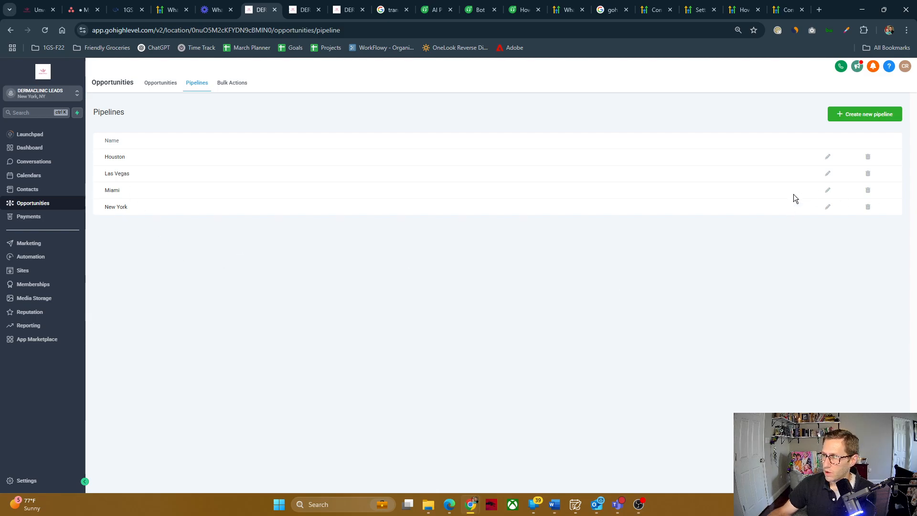
{"action": "left_click", "coordinate": [849, 116]}
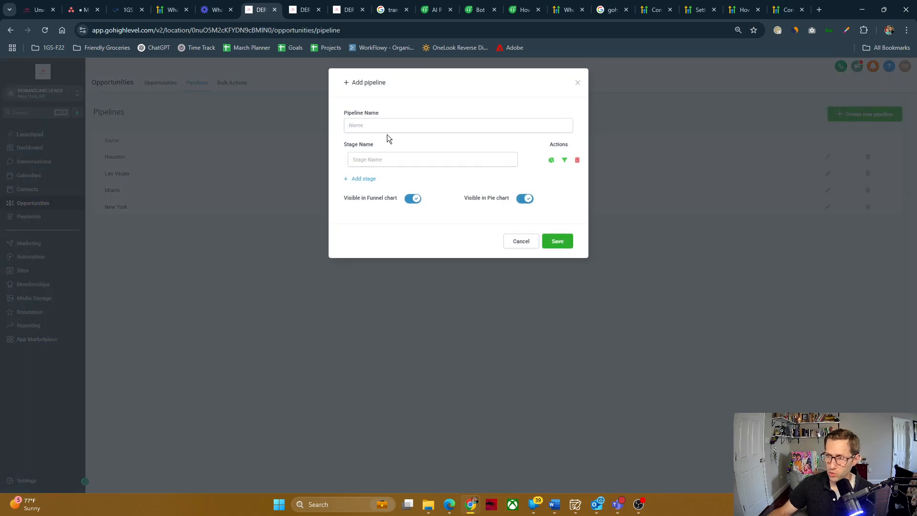
{"action": "left_click", "coordinate": [372, 125]}
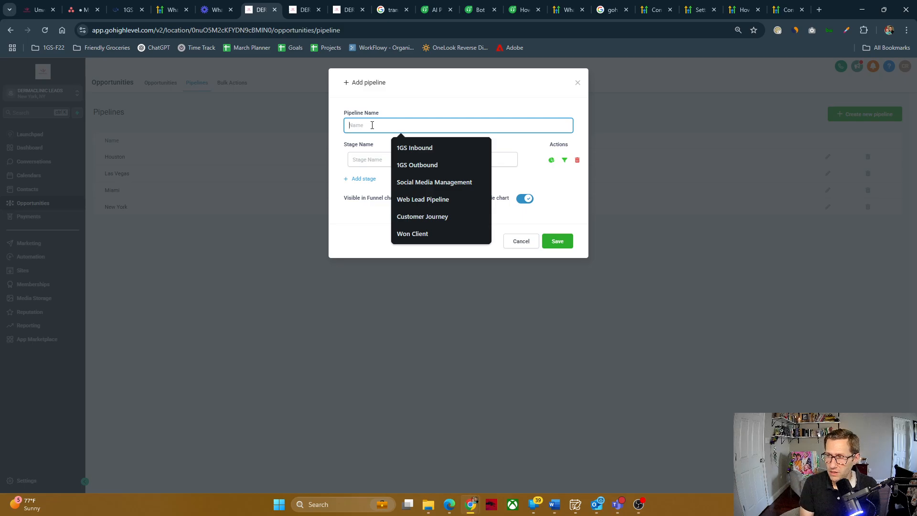
{"action": "type", "text": "TEstt"}
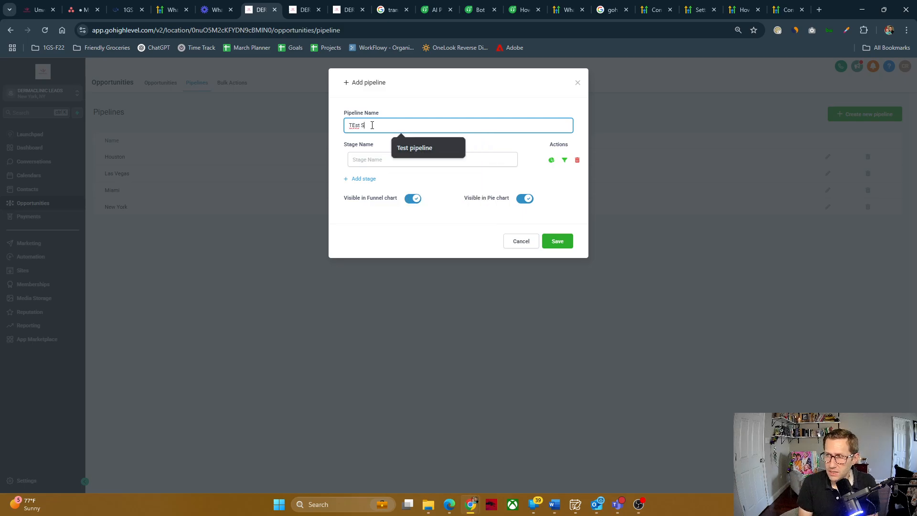
{"action": "key", "text": "BackSpace"}
{"action": "key", "text": "BackSpace"}
{"action": "key", "text": "BackSpace"}
{"action": "key", "text": "BackSpace"}
{"action": "type", "text": "est Sales"}
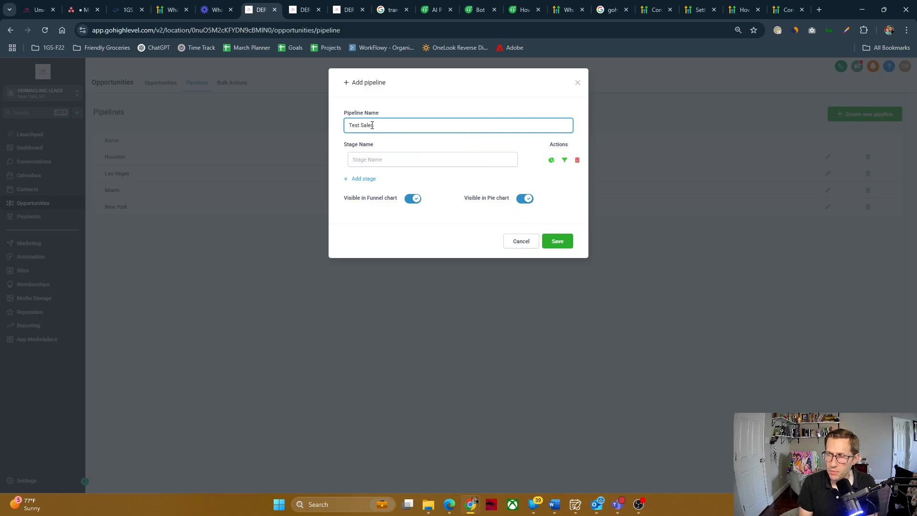
Name the pipeline's first stage New Lead and add a second stage named Assigned to User.
{"action": "key", "text": "Tab"}
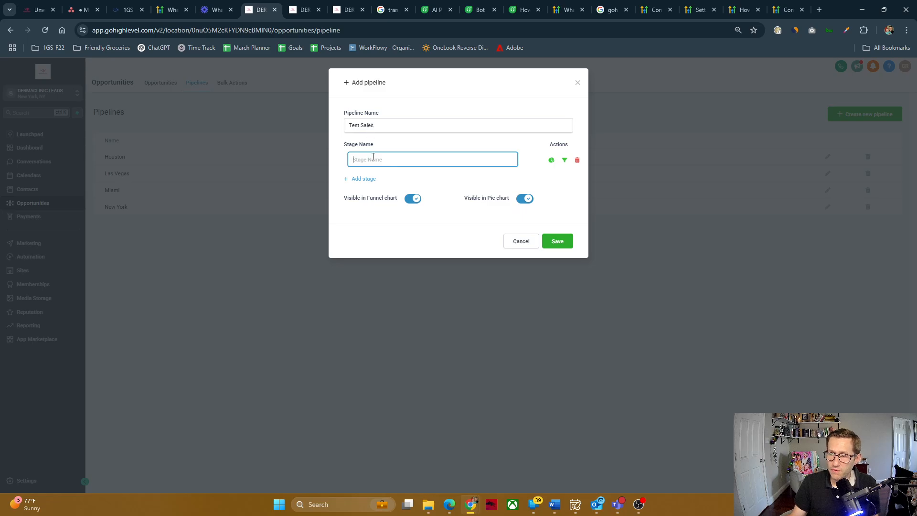
{"action": "type", "text": "Ne"}
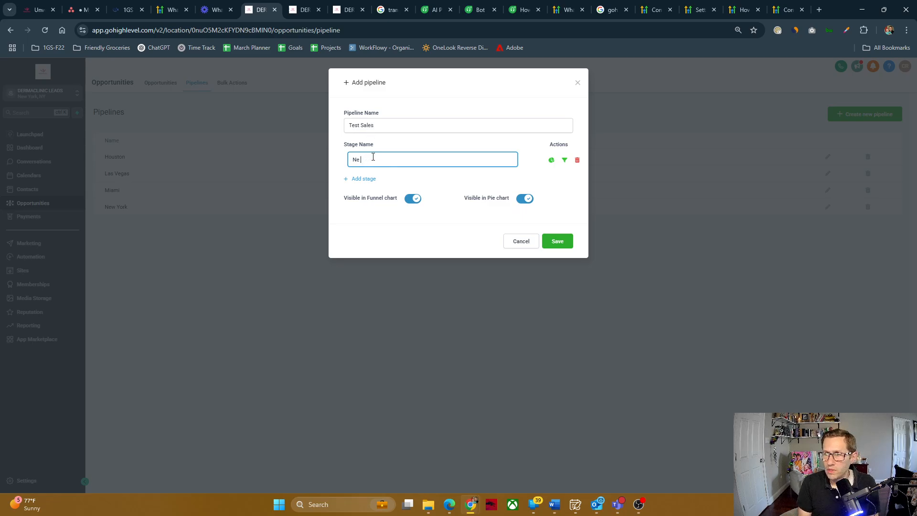
{"action": "type", "text": "w Leas"}
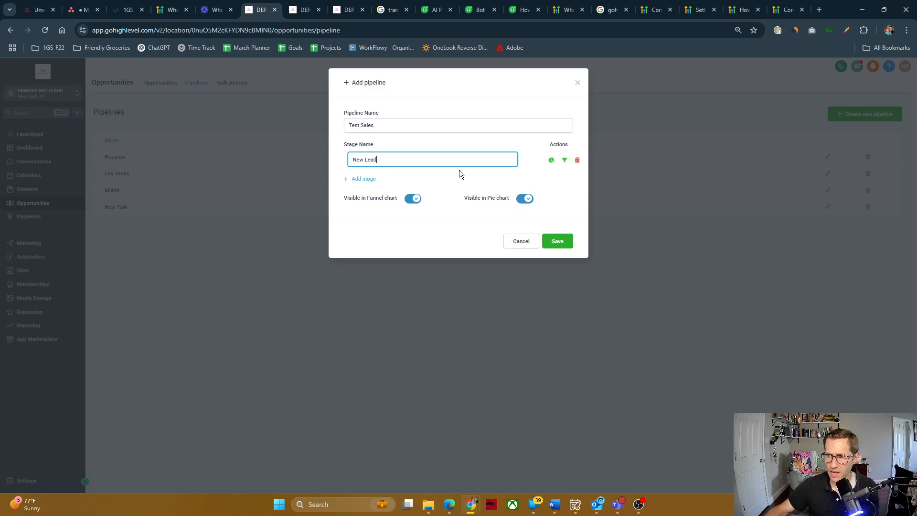
{"action": "left_click", "coordinate": [382, 178]}
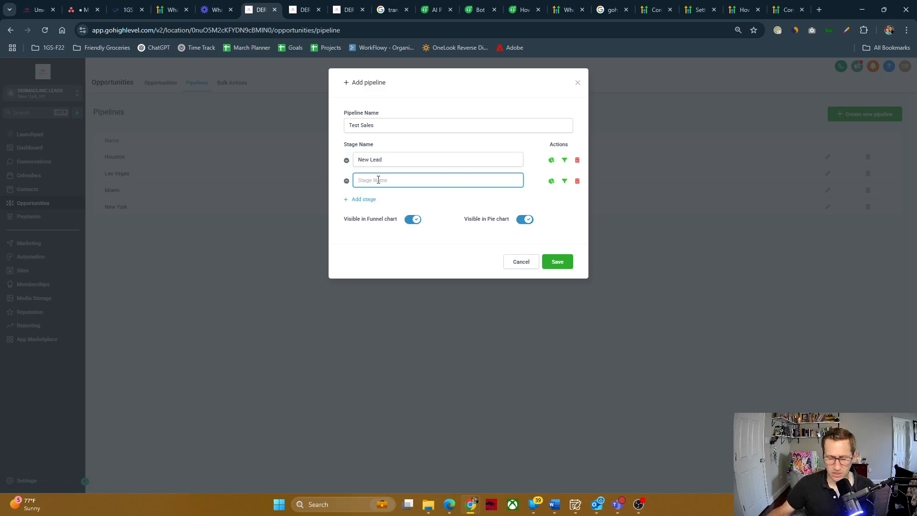
{"action": "key", "text": "super+v"}
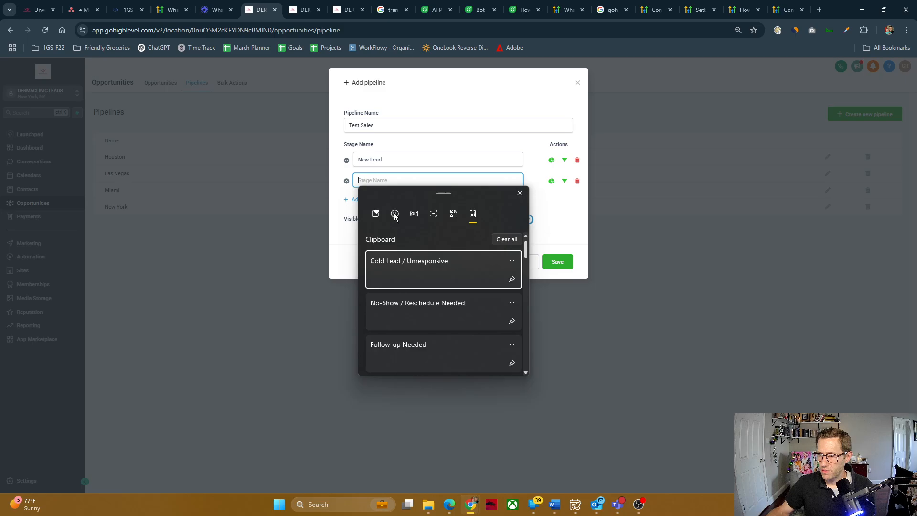
{"action": "scroll", "coordinate": [442, 300], "scroll_direction": "down", "scroll_amount": 5}
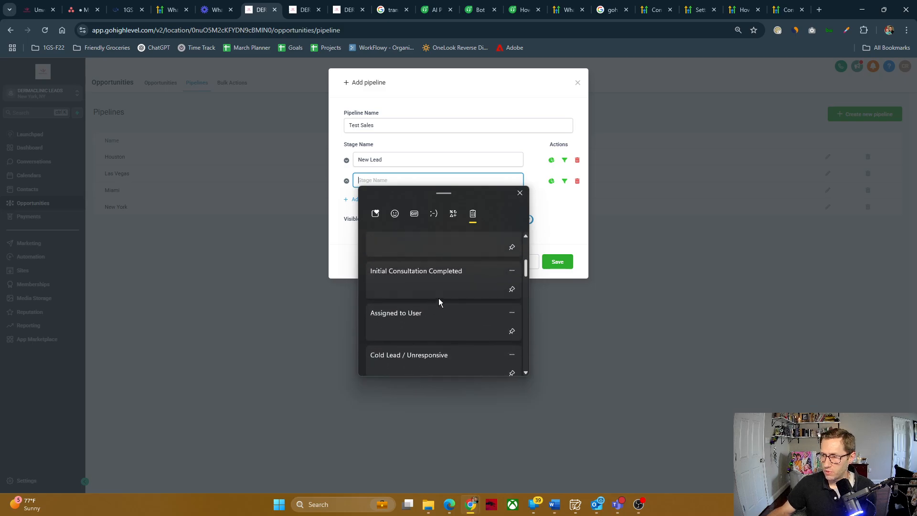
{"action": "left_click", "coordinate": [440, 313]}
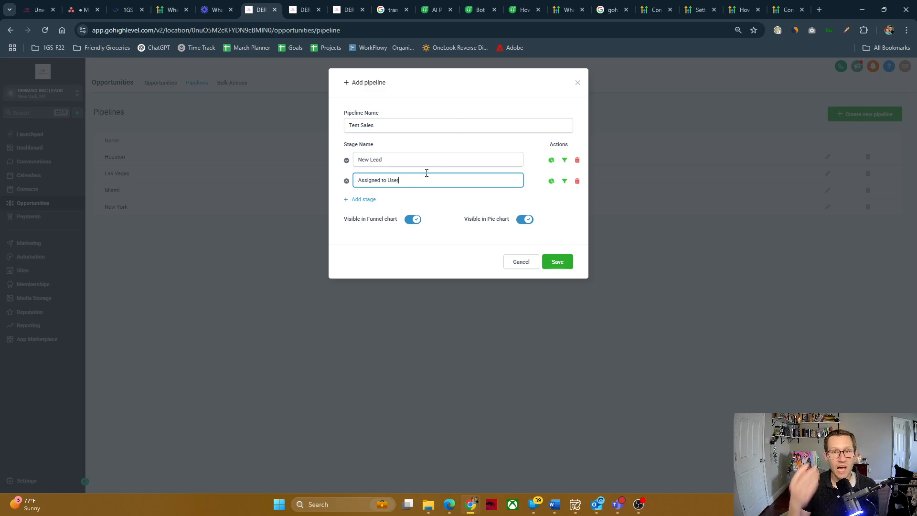
Add a third stage named Initial Consultation Completed and a fourth named In-Person Consult Scheduled.
{"action": "left_click", "coordinate": [358, 200]}
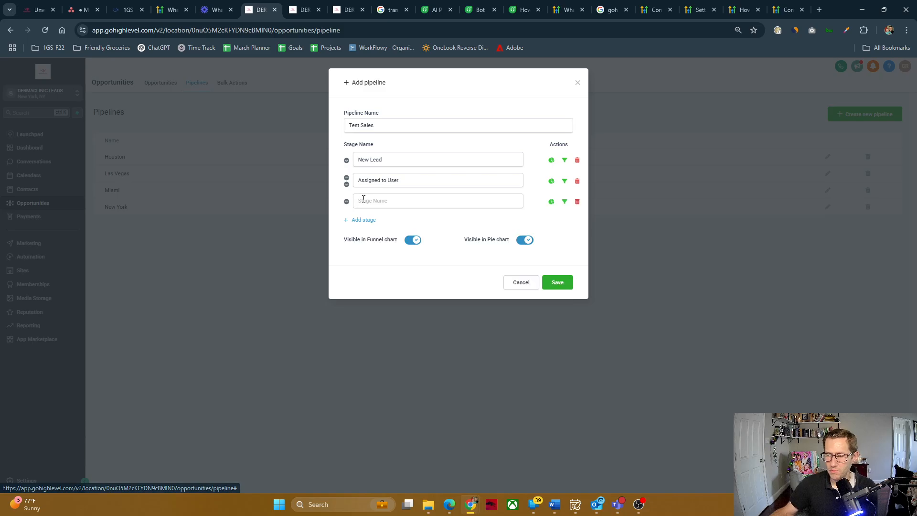
{"action": "key", "text": "super+v"}
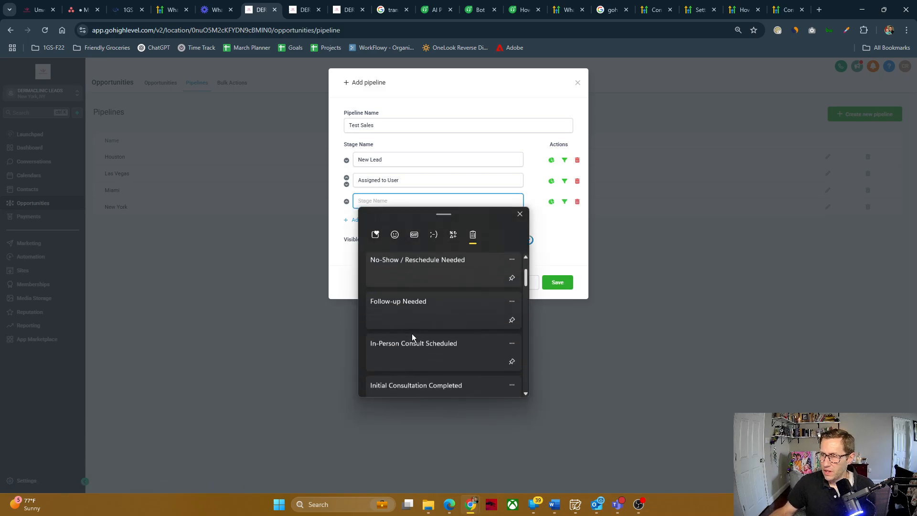
{"action": "scroll", "coordinate": [449, 328], "scroll_direction": "down", "scroll_amount": 3}
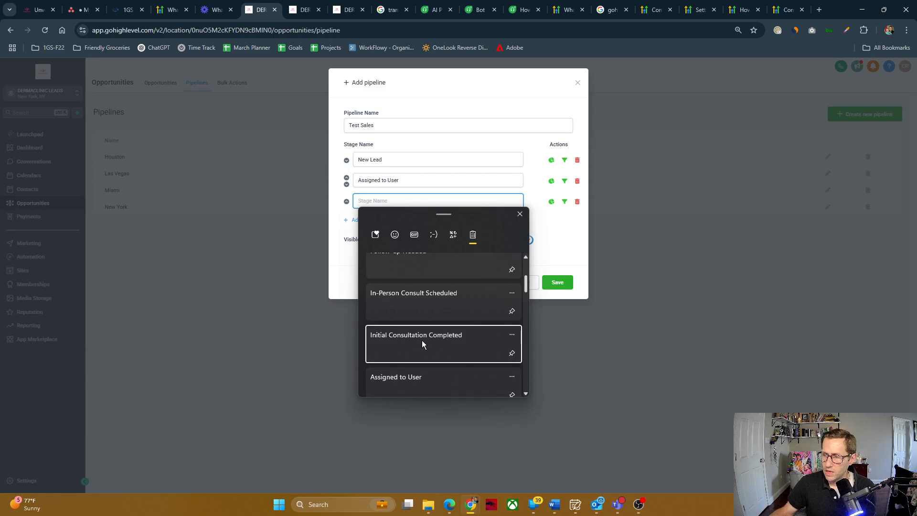
{"action": "left_click", "coordinate": [422, 340]}
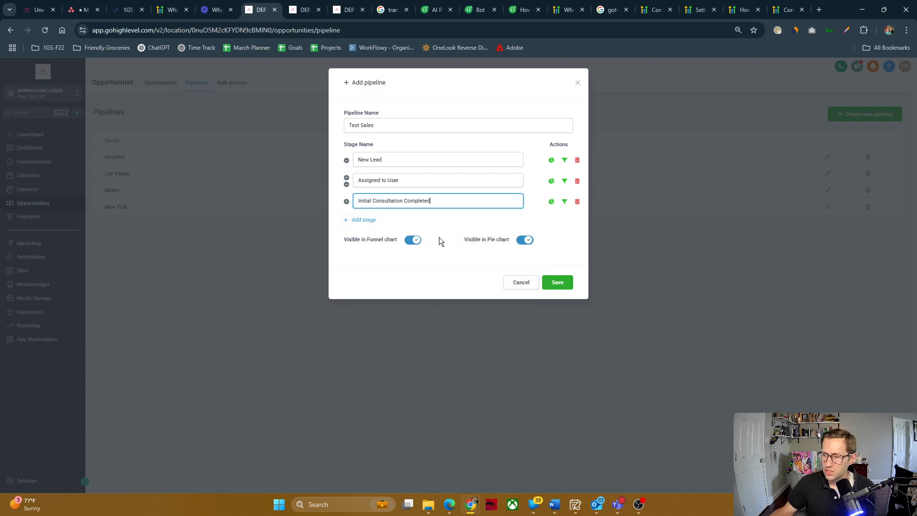
{"action": "left_click", "coordinate": [371, 221]}
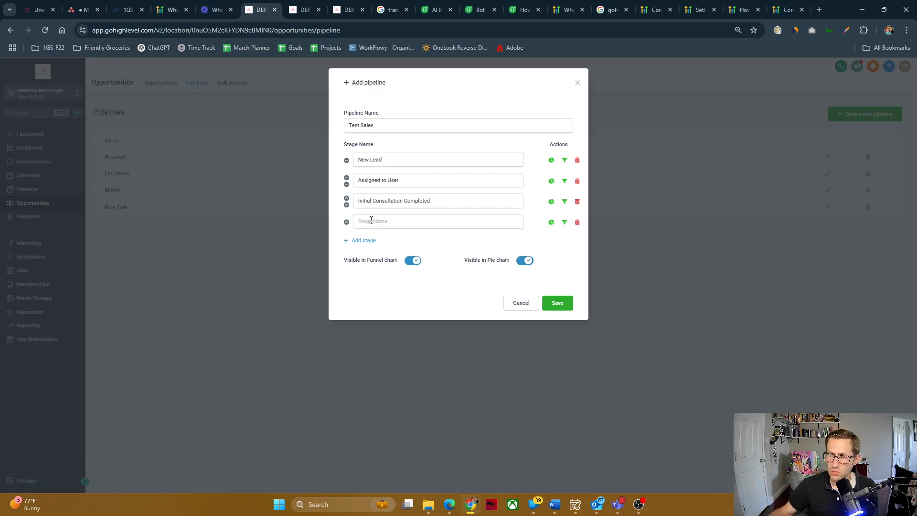
{"action": "left_click", "coordinate": [371, 220]}
{"action": "key", "text": "super+v"}
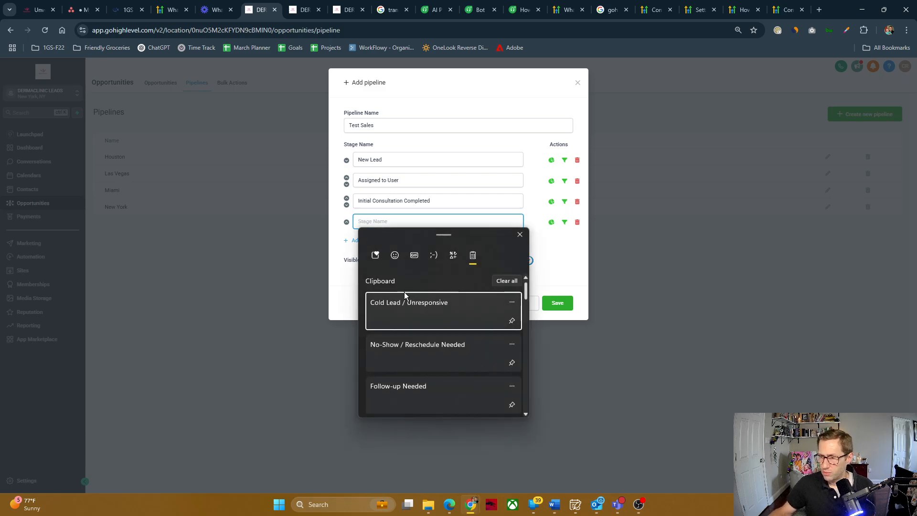
{"action": "scroll", "coordinate": [428, 320], "scroll_direction": "down", "scroll_amount": 2}
{"action": "left_click", "coordinate": [419, 336]}
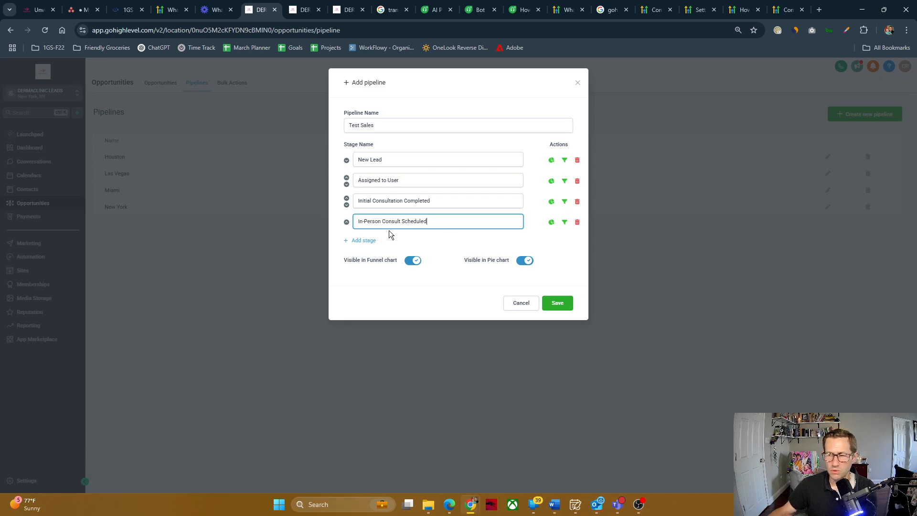
Add a fifth stage named Follow-up Needed to the pipeline.
{"action": "left_click", "coordinate": [361, 240]}
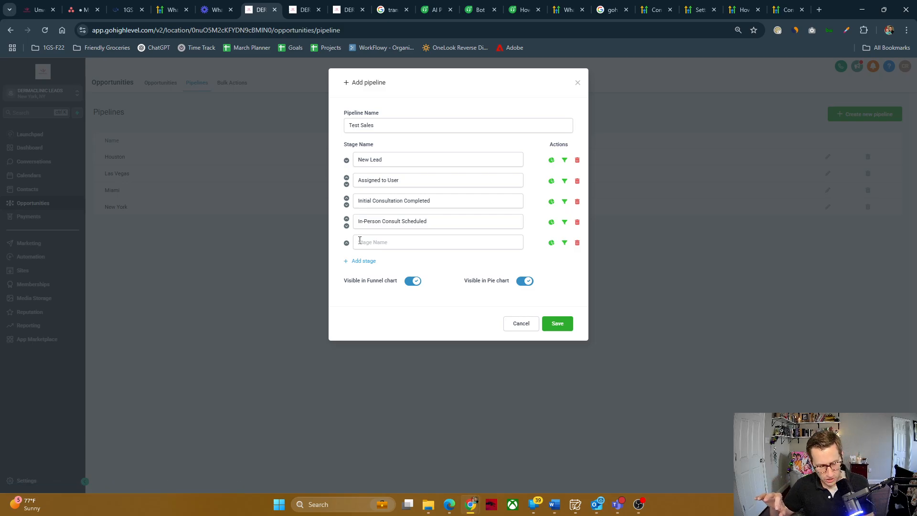
{"action": "key", "text": "super+v"}
{"action": "scroll", "coordinate": [516, 331], "scroll_direction": "down", "scroll_amount": 2}
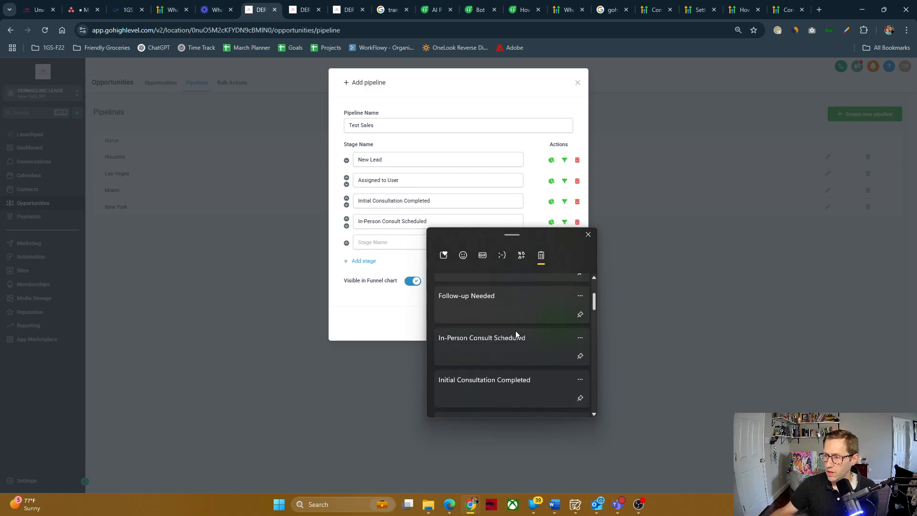
{"action": "scroll", "coordinate": [499, 330], "scroll_direction": "up", "scroll_amount": 1}
{"action": "left_click", "coordinate": [480, 309]}
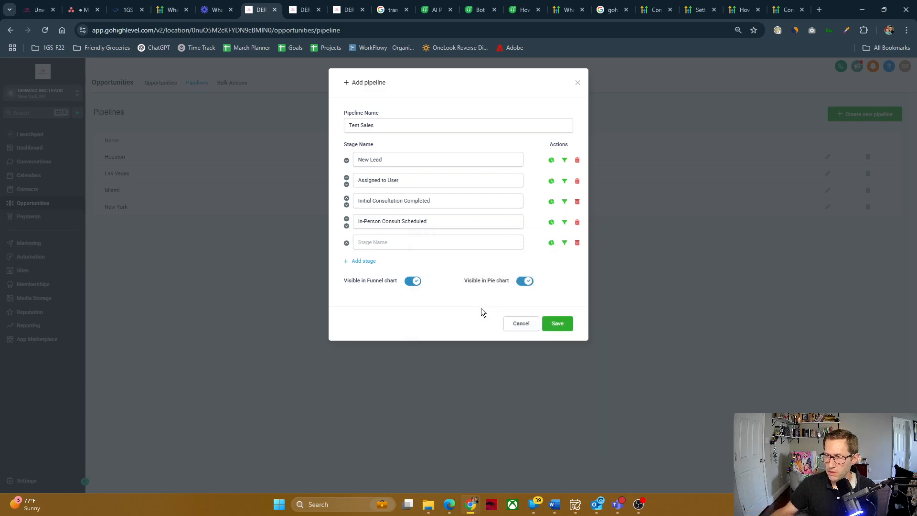
{"action": "left_click", "coordinate": [383, 242]}
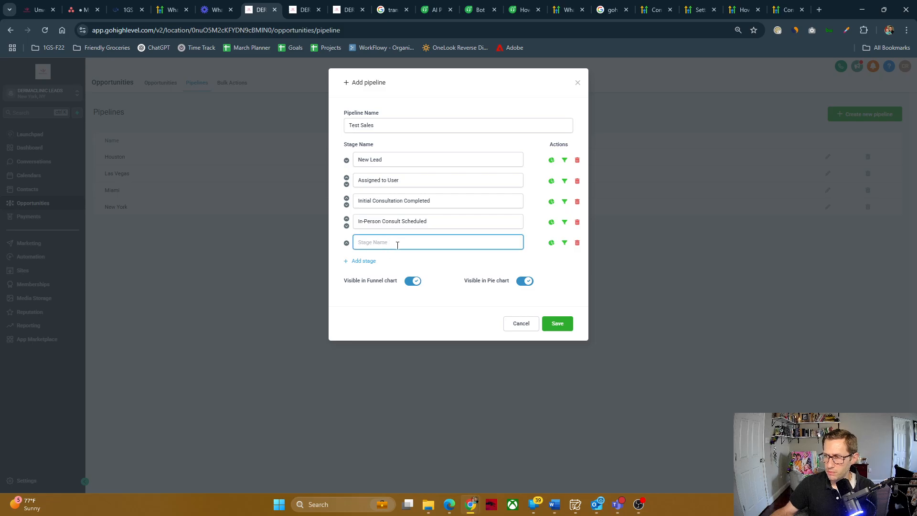
{"action": "key", "text": "super+v"}
{"action": "scroll", "coordinate": [428, 397], "scroll_direction": "down", "scroll_amount": 1}
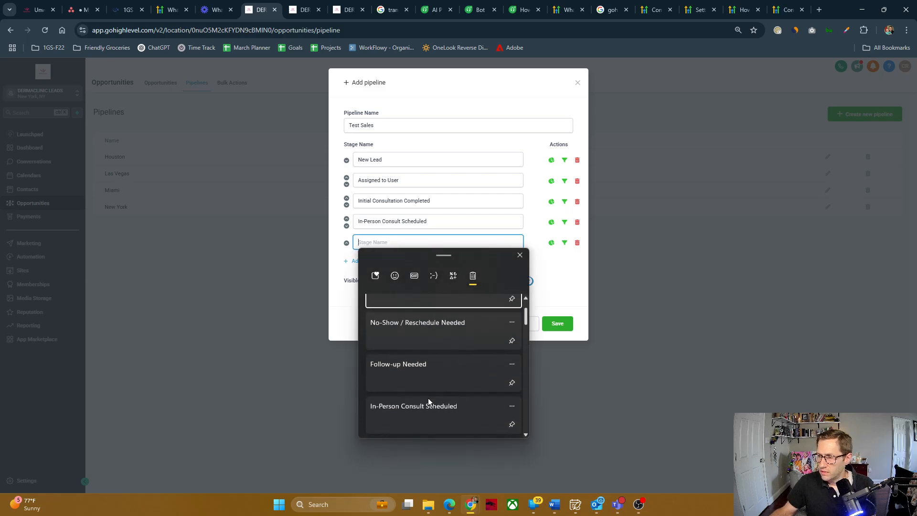
{"action": "left_click", "coordinate": [412, 368]}
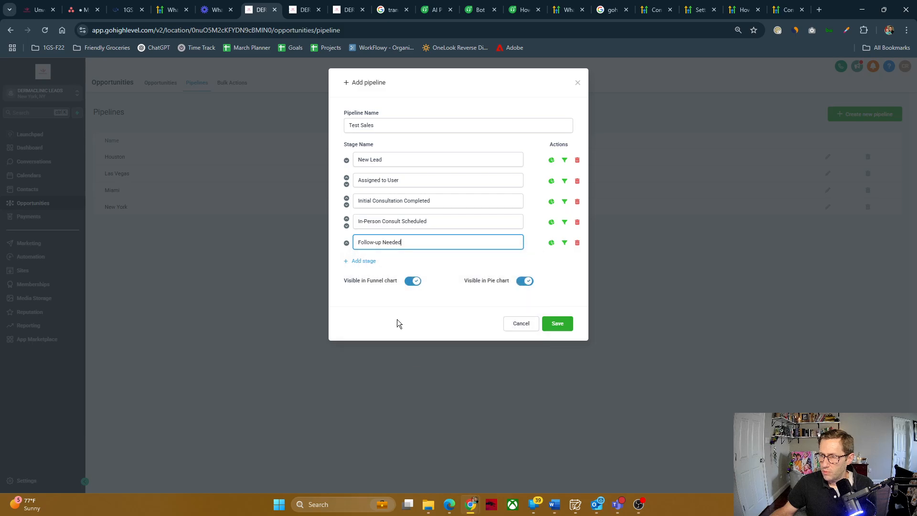
Add a sixth stage named No-Show / Reschedule Needed and a seventh named Cold Lead / Unresponsive.
{"action": "left_click", "coordinate": [366, 261]}
{"action": "left_click", "coordinate": [368, 264]}
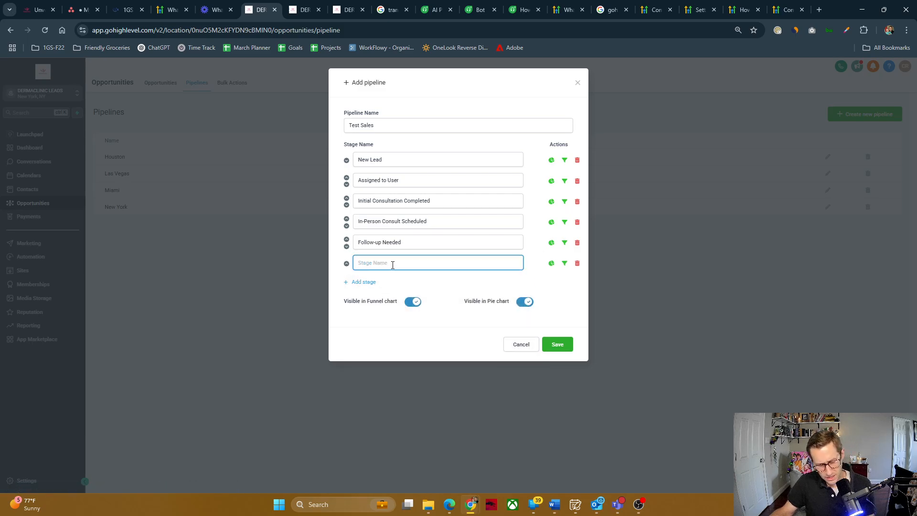
{"action": "key", "text": "super+v"}
{"action": "scroll", "coordinate": [451, 349], "scroll_direction": "down", "scroll_amount": 1}
{"action": "left_click", "coordinate": [428, 347]}
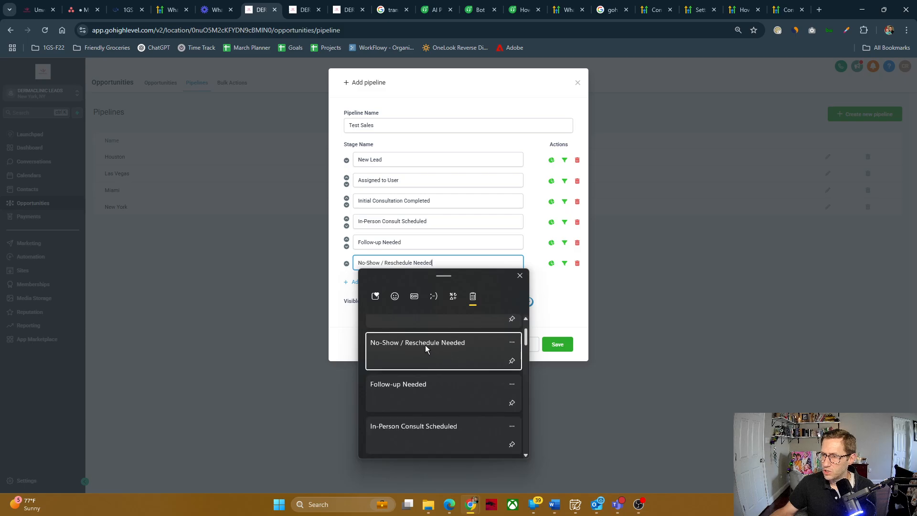
{"action": "left_click", "coordinate": [364, 282]}
{"action": "left_click", "coordinate": [383, 286]}
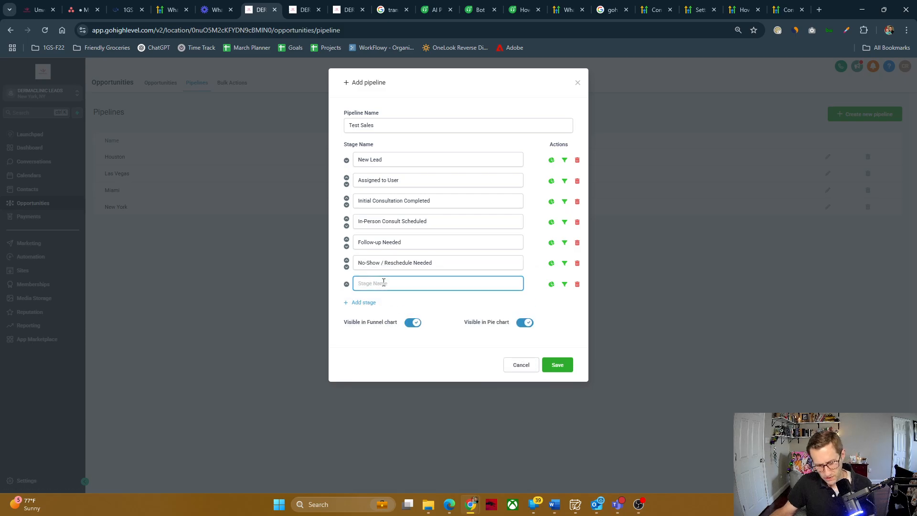
{"action": "key", "text": "super+v"}
{"action": "scroll", "coordinate": [415, 382], "scroll_direction": "down", "scroll_amount": 1}
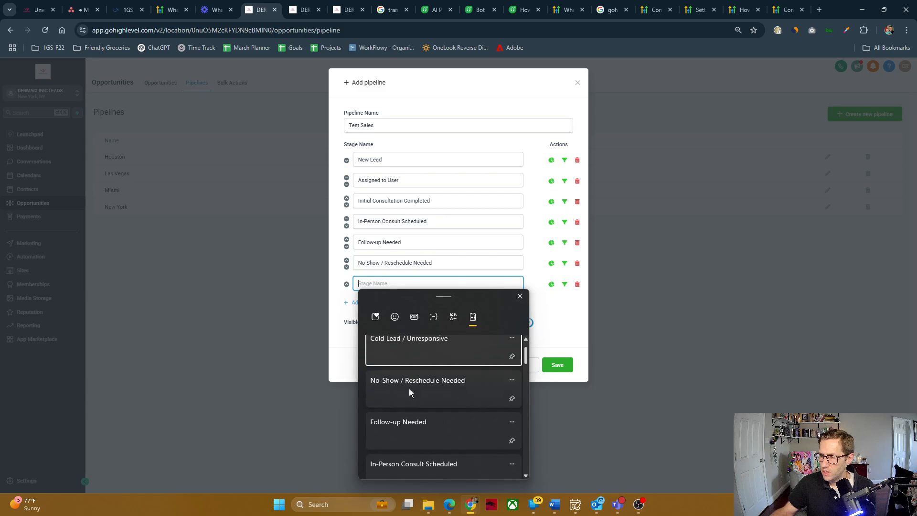
{"action": "left_click", "coordinate": [410, 349]}
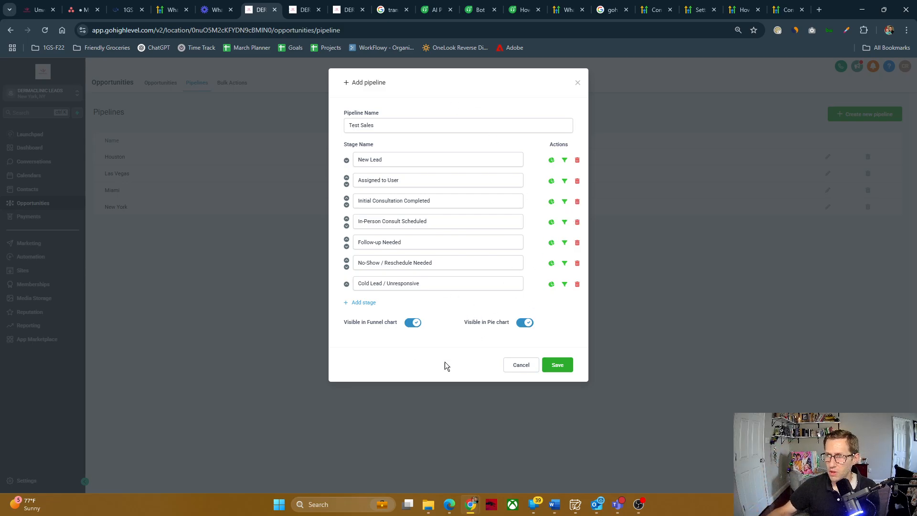
Switch the pipeline's funnel chart and pie chart visibility off and back on.
{"action": "left_click", "coordinate": [413, 325]}
{"action": "left_click", "coordinate": [413, 325]}
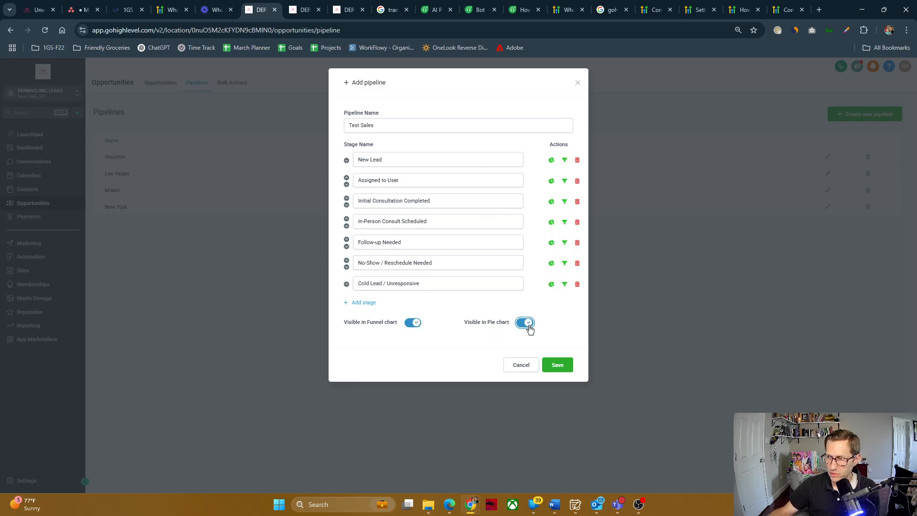
{"action": "left_click", "coordinate": [528, 325]}
{"action": "left_click", "coordinate": [527, 325]}
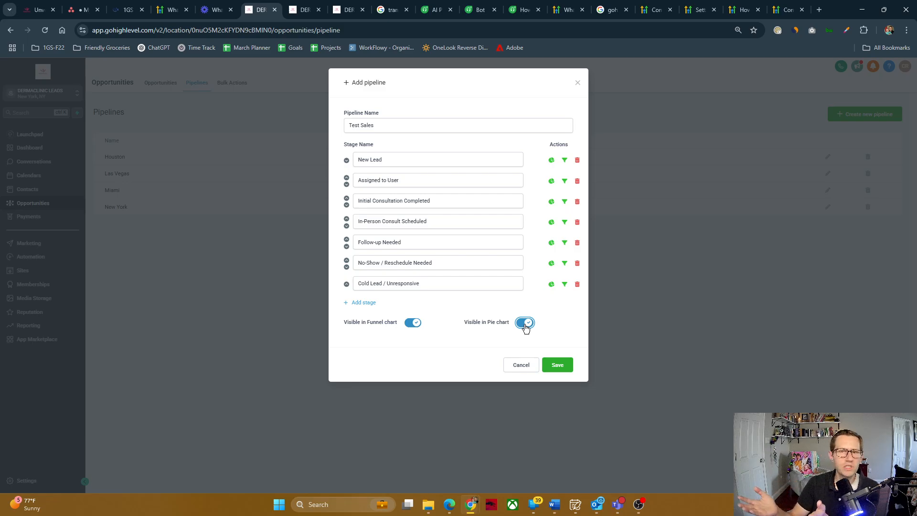
Save the Test Sales pipeline and display it on the opportunities board.
{"action": "left_click", "coordinate": [559, 365]}
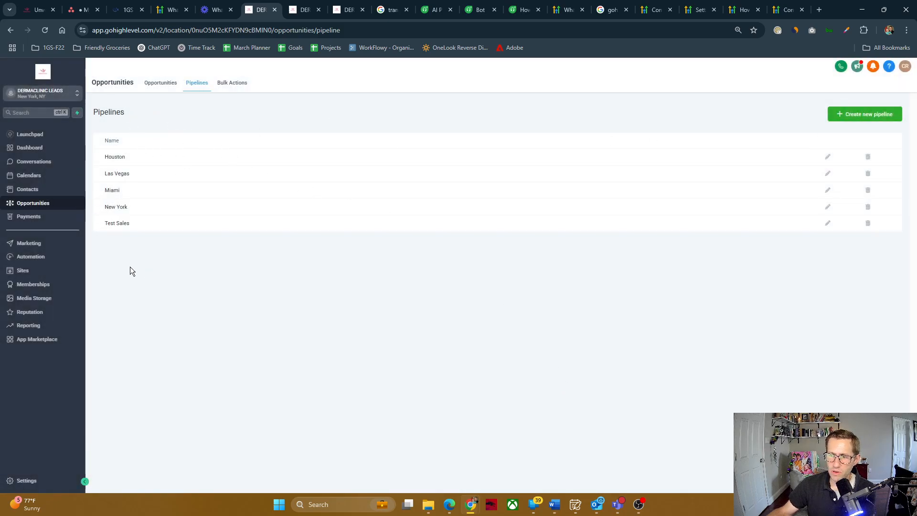
{"action": "left_click_drag", "start_coordinate": [135, 225], "coordinate": [108, 227]}
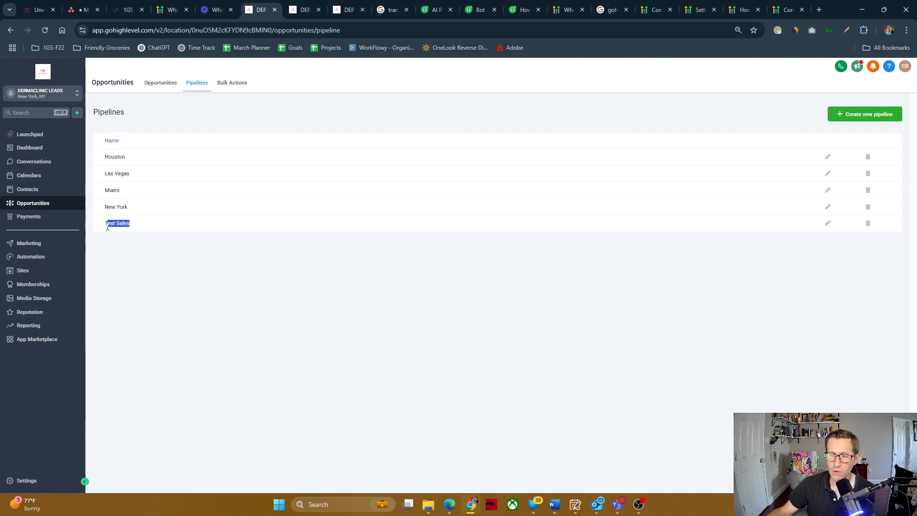
{"action": "left_click", "coordinate": [158, 84]}
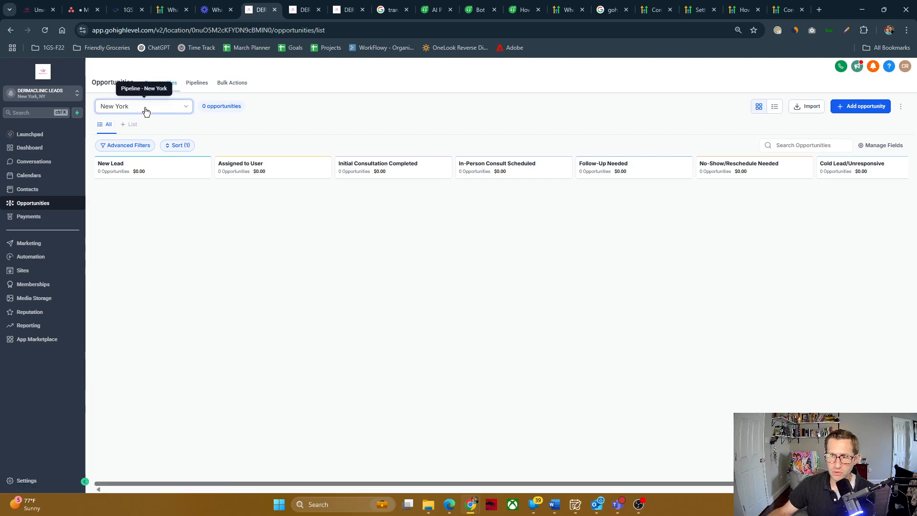
{"action": "left_click", "coordinate": [145, 109]}
{"action": "left_click", "coordinate": [123, 179]}
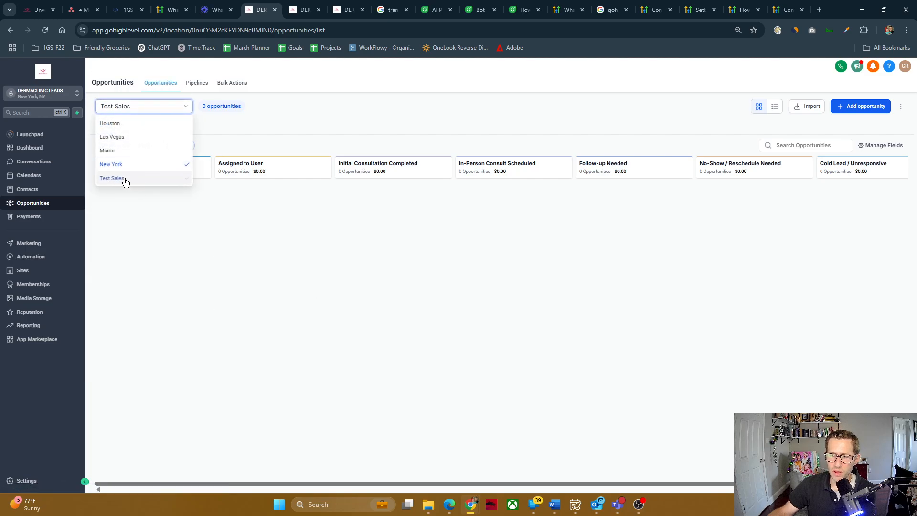